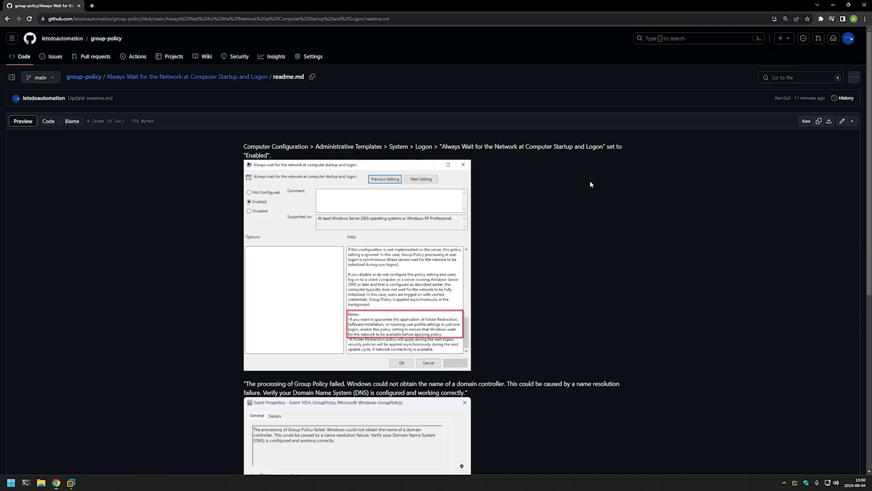
# In the VMware VM, launch Group Policy Management from Server Manager's Tools menu.
pyautogui.scroll(-6, 590, 181)
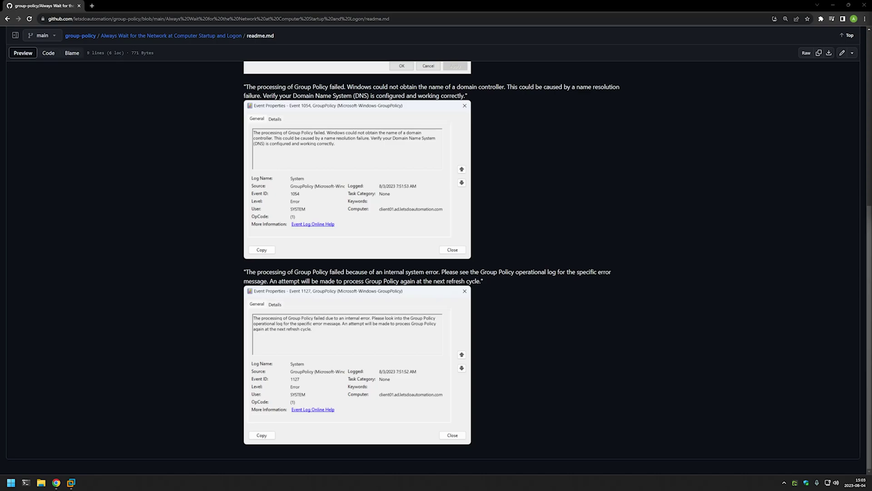
pyautogui.scroll(8, 590, 219)
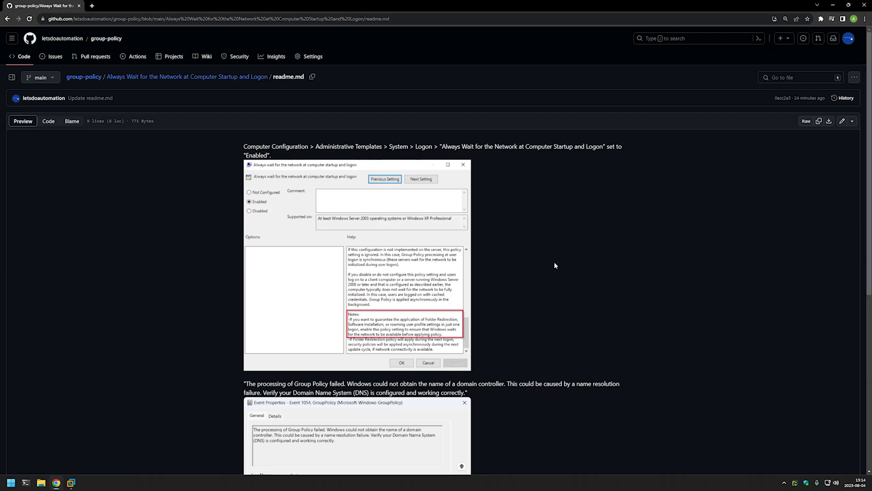
pyautogui.click(70, 482)
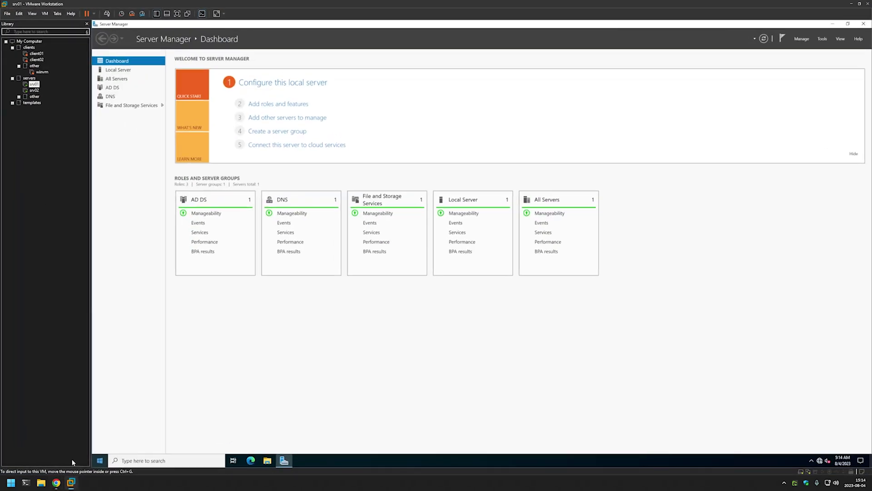
pyautogui.click(364, 296)
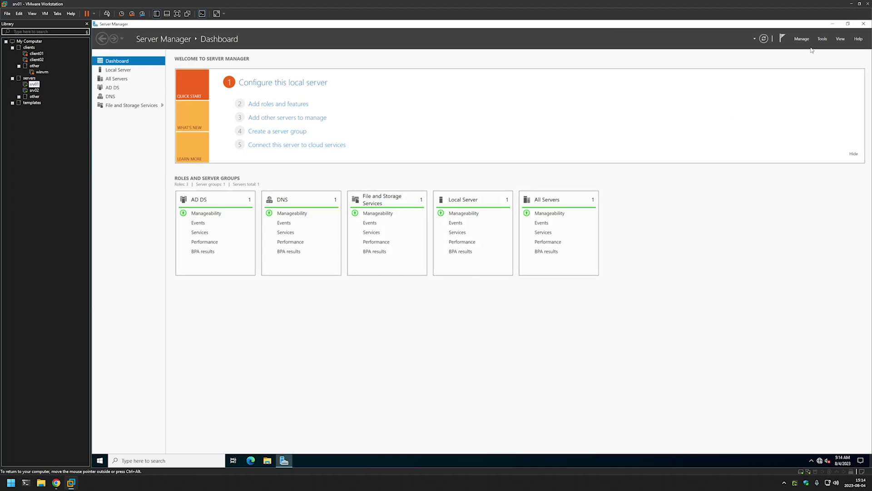
pyautogui.click(821, 39)
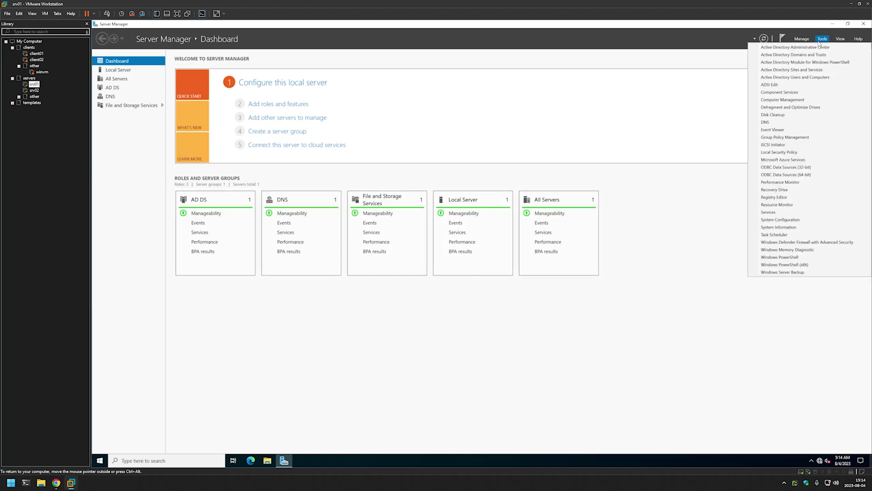
pyautogui.click(810, 139)
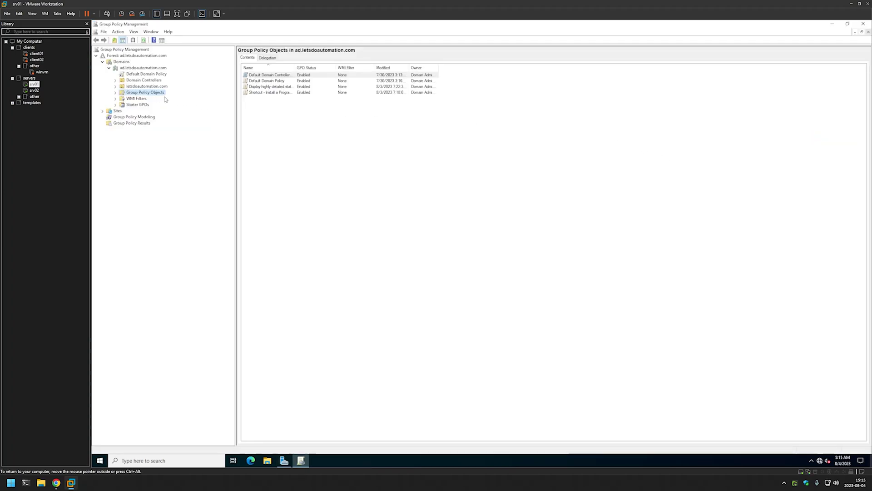
# Create a GPO named 'Wait for network' under Group Policy Objects and expand that folder.
pyautogui.rightClick(157, 96)
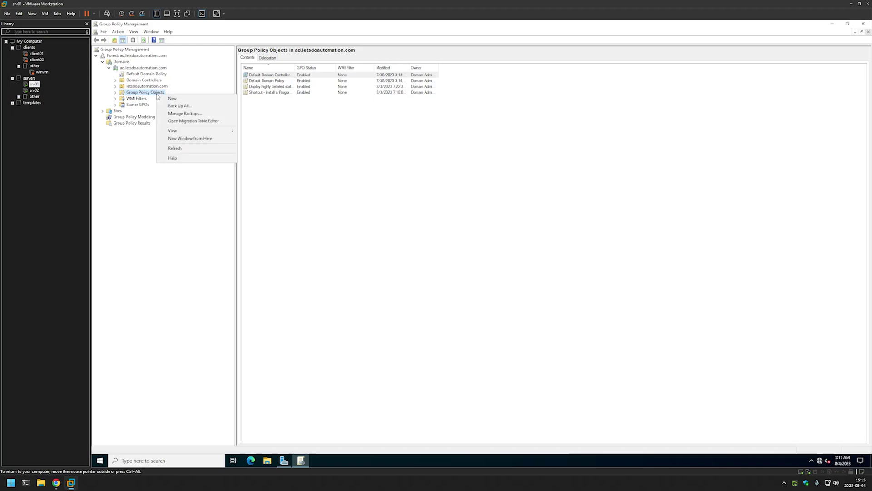
pyautogui.click(184, 99)
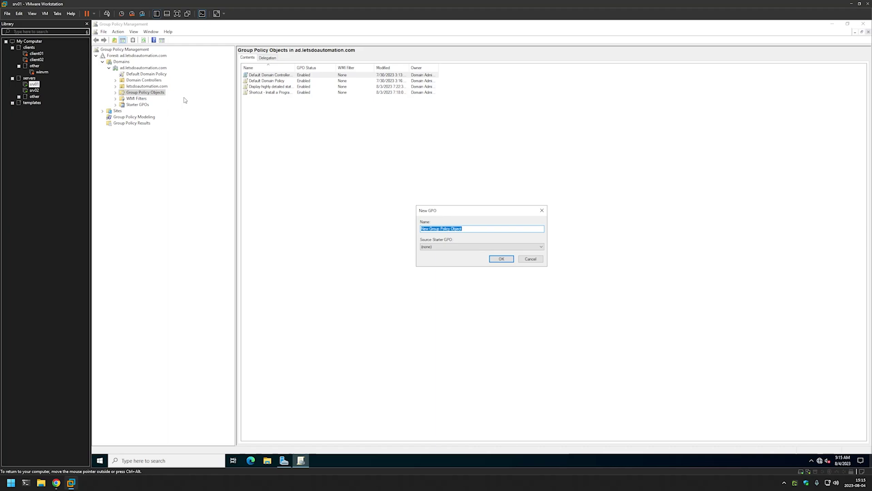
pyautogui.write('Wait for network')
pyautogui.click(501, 258)
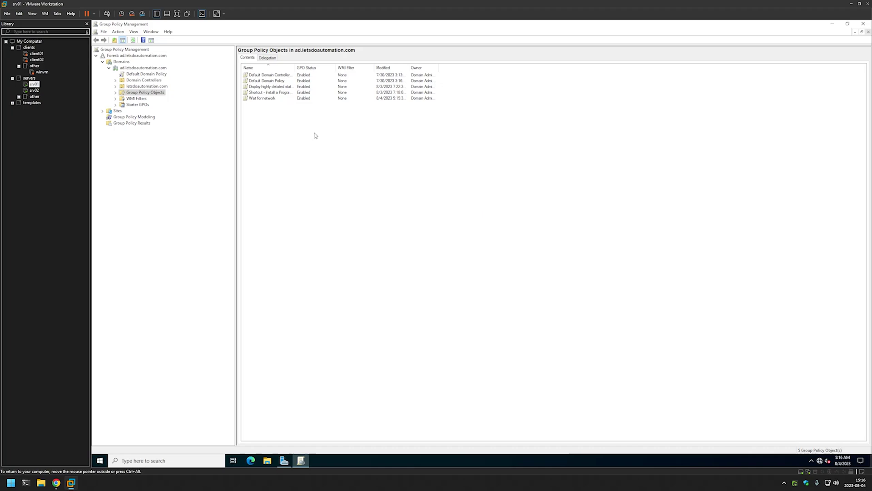
pyautogui.click(116, 93)
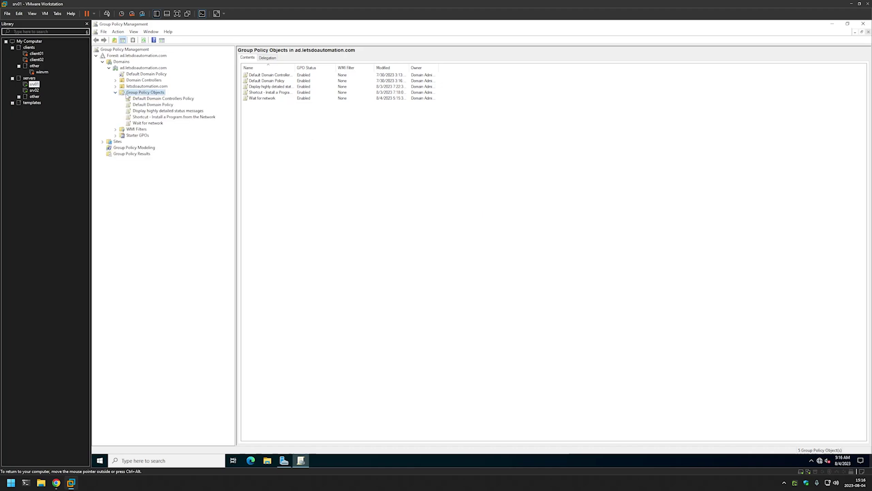
# Open the Wait for network GPO in the editor, maximized with a wider tree pane.
pyautogui.rightClick(160, 126)
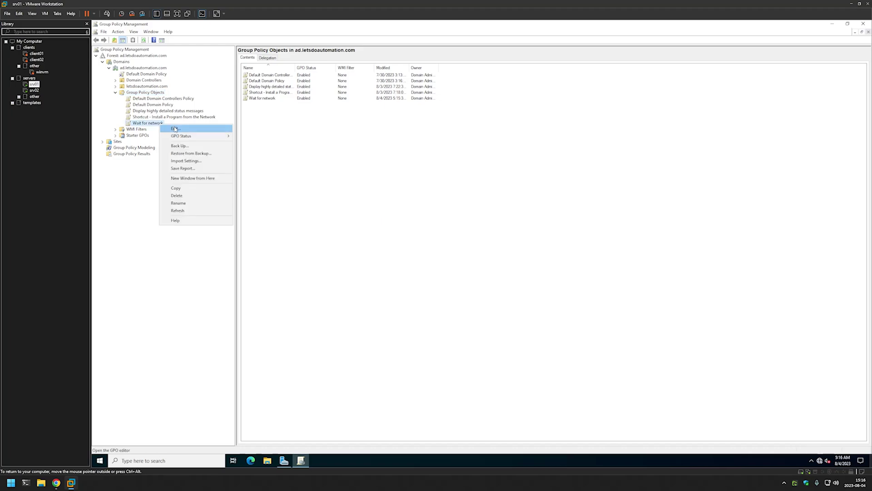
pyautogui.click(175, 129)
pyautogui.moveTo(284, 53); pyautogui.dragTo(416, 112)
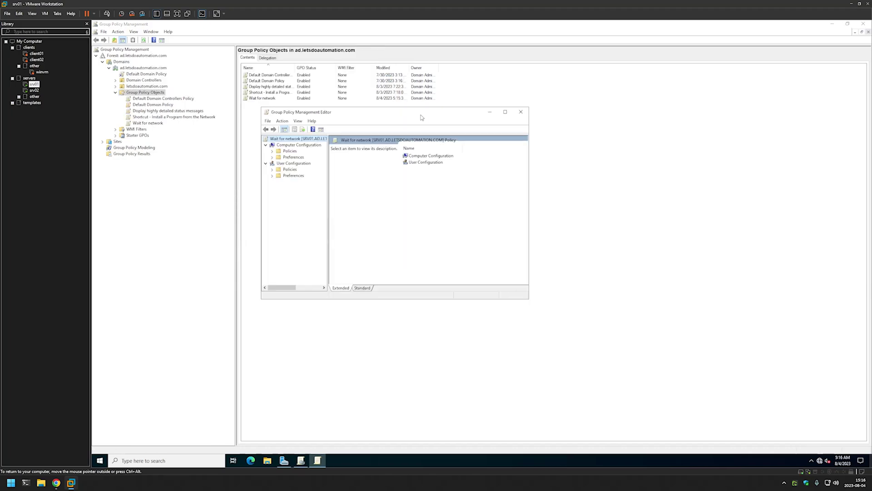
pyautogui.doubleClick(417, 112)
pyautogui.moveTo(158, 115); pyautogui.dragTo(224, 119)
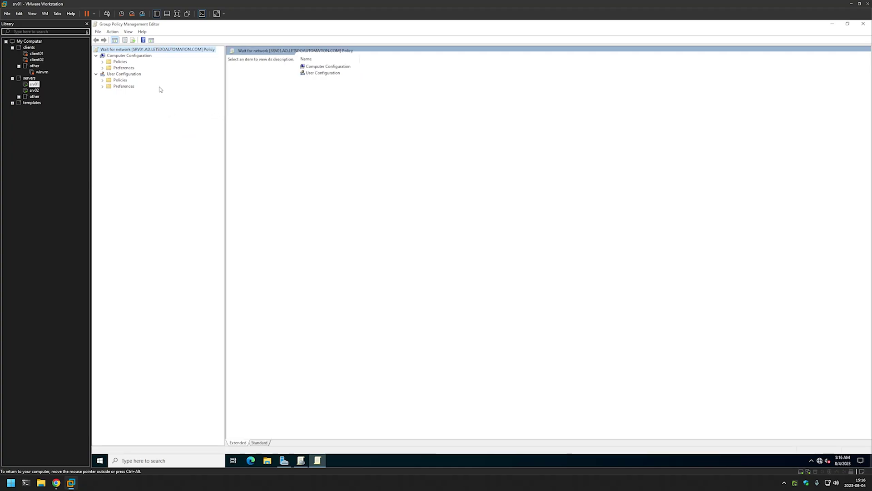
# Navigate to Computer Policies > Administrative Templates > System > Logon, sorted by name.
pyautogui.click(102, 61)
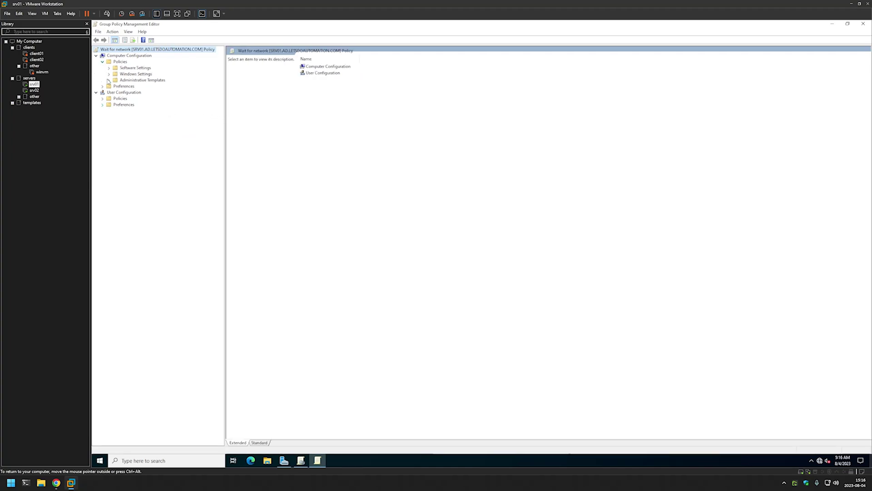
pyautogui.click(109, 81)
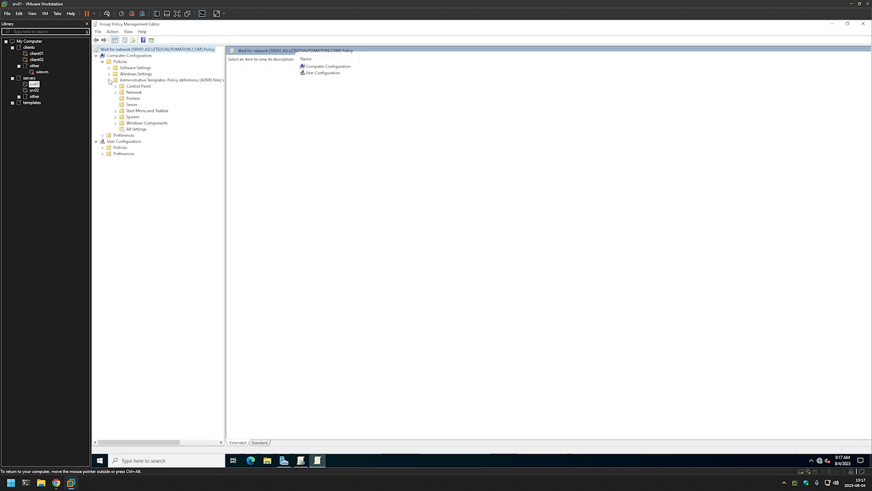
pyautogui.click(116, 117)
pyautogui.click(128, 117)
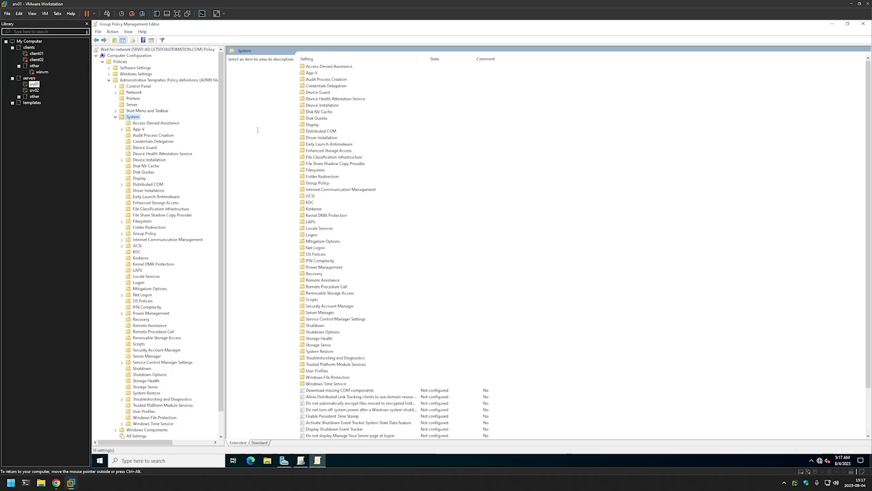
pyautogui.doubleClick(312, 234)
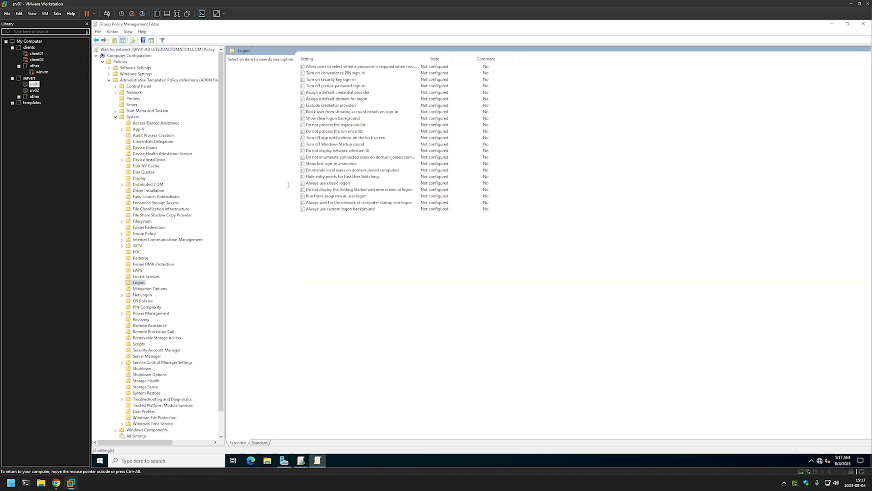
pyautogui.click(358, 60)
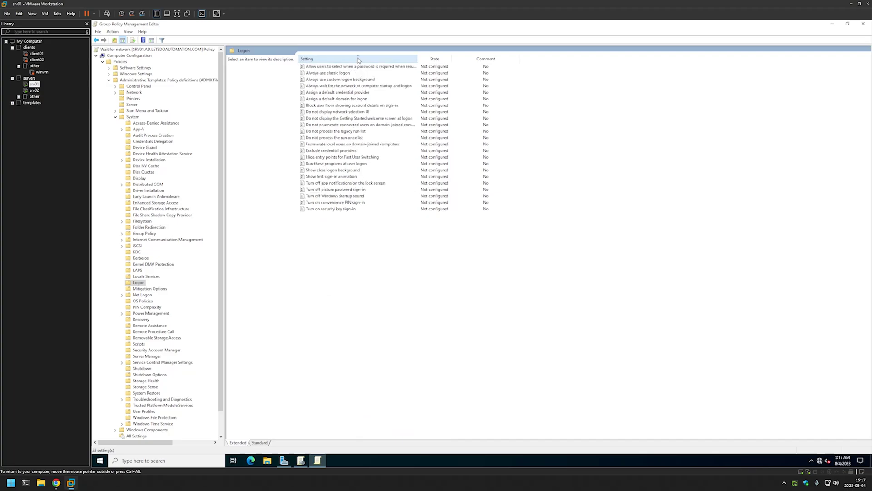
# Set 'Always wait for the network at computer startup and logon' to Enabled and apply.
pyautogui.doubleClick(367, 86)
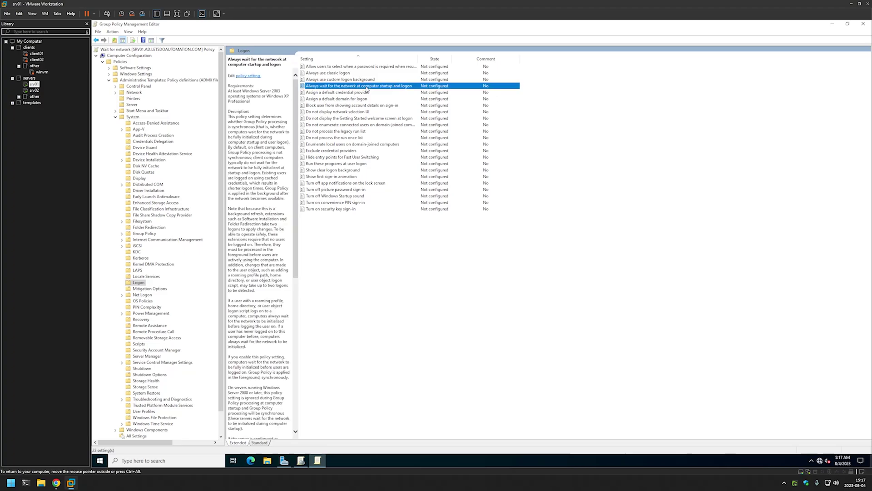
pyautogui.moveTo(305, 129); pyautogui.dragTo(460, 112)
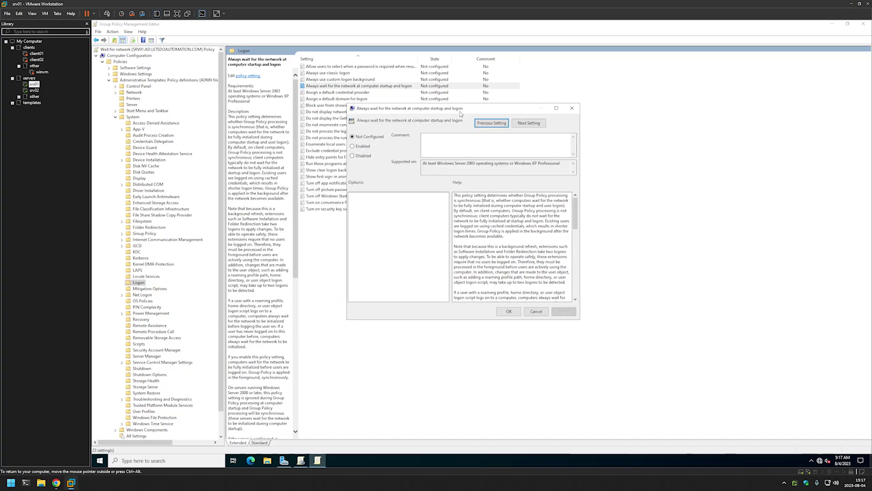
pyautogui.click(353, 146)
pyautogui.click(563, 311)
pyautogui.click(517, 313)
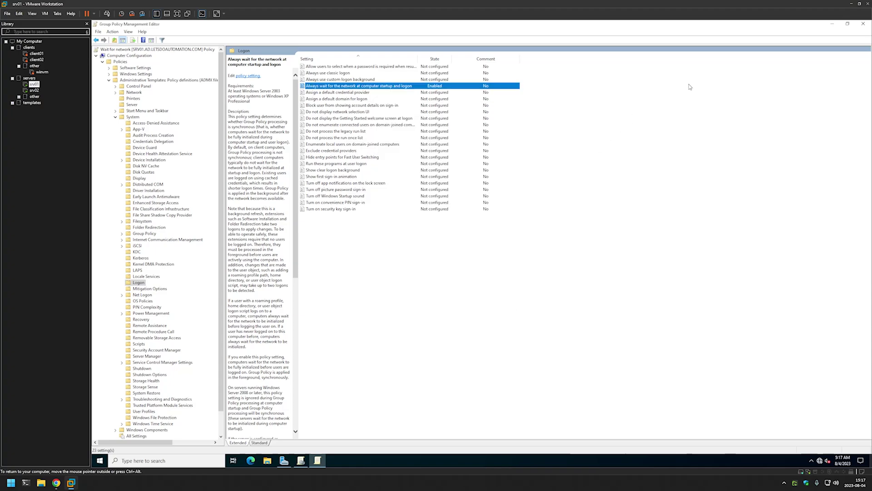
# Close the editor and set the Wait for network GPO status to 'User configuration settings disabled'.
pyautogui.click(862, 24)
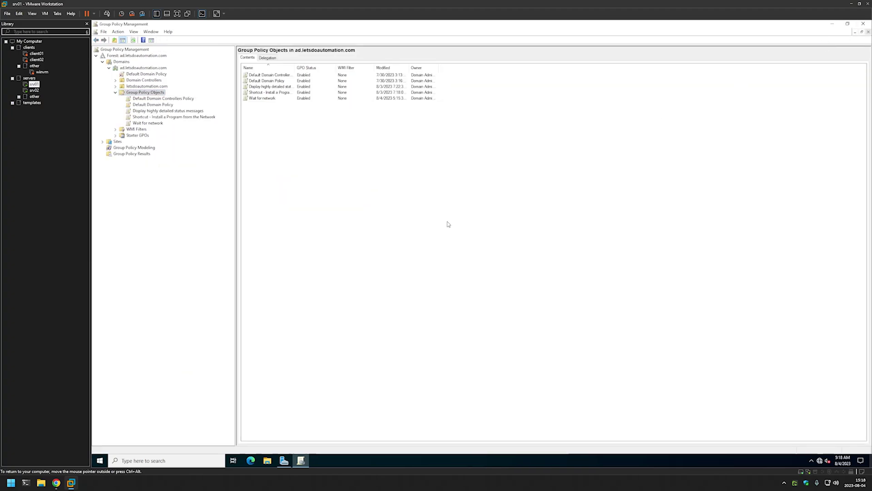
pyautogui.click(150, 123)
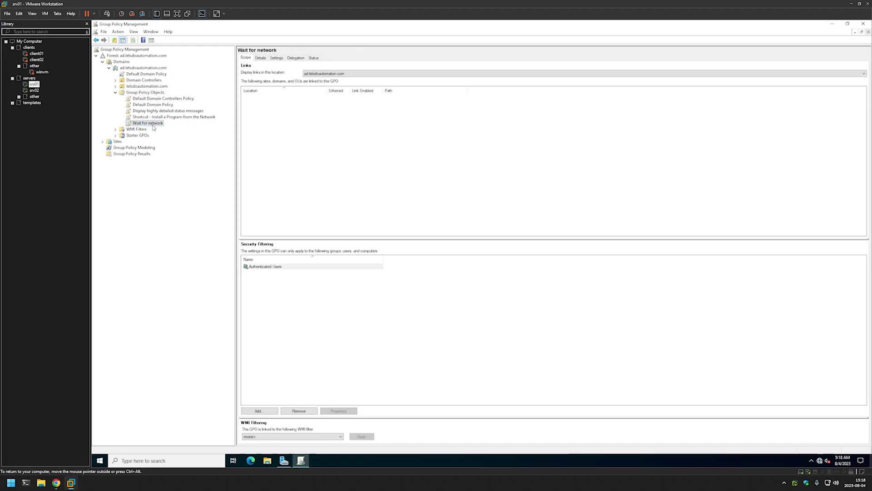
pyautogui.click(261, 58)
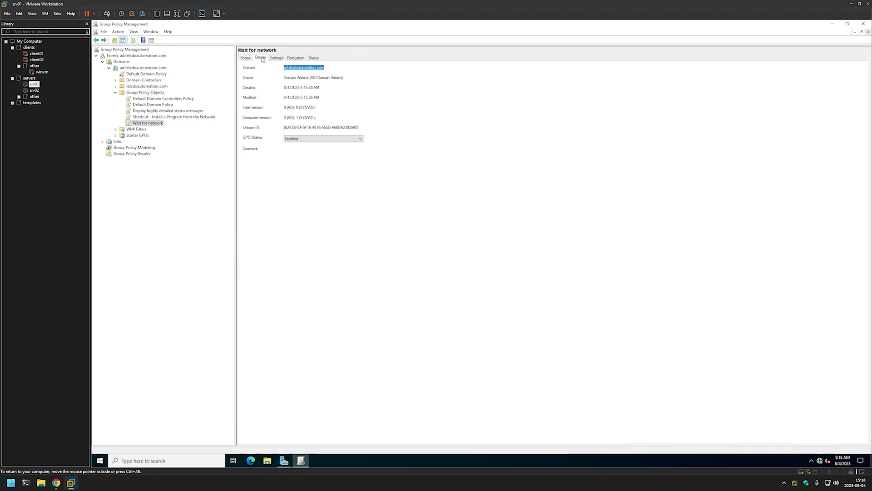
pyautogui.click(320, 140)
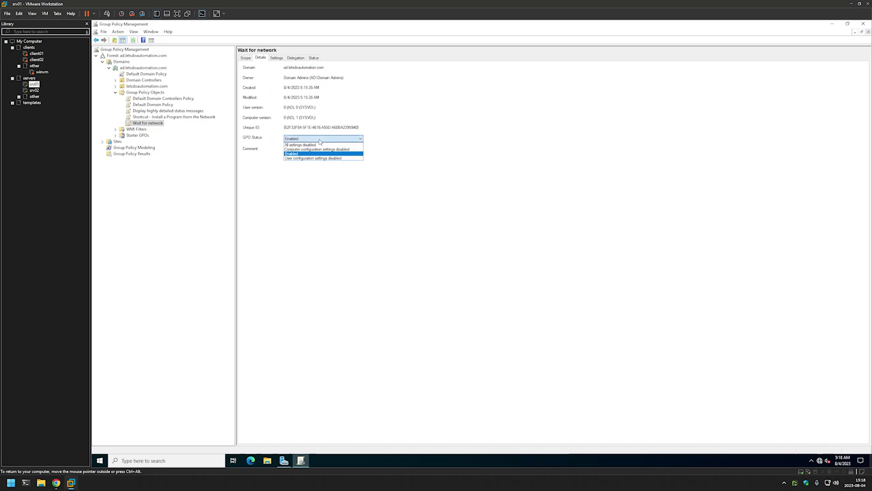
pyautogui.click(340, 158)
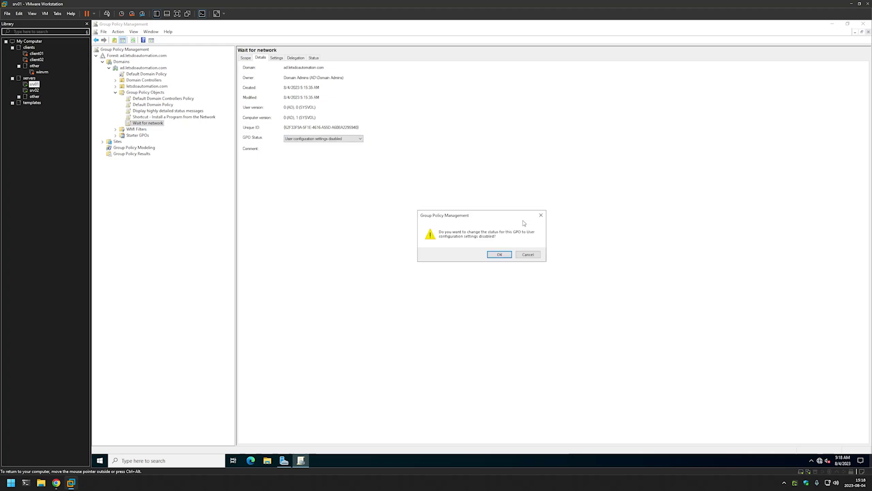
pyautogui.click(498, 253)
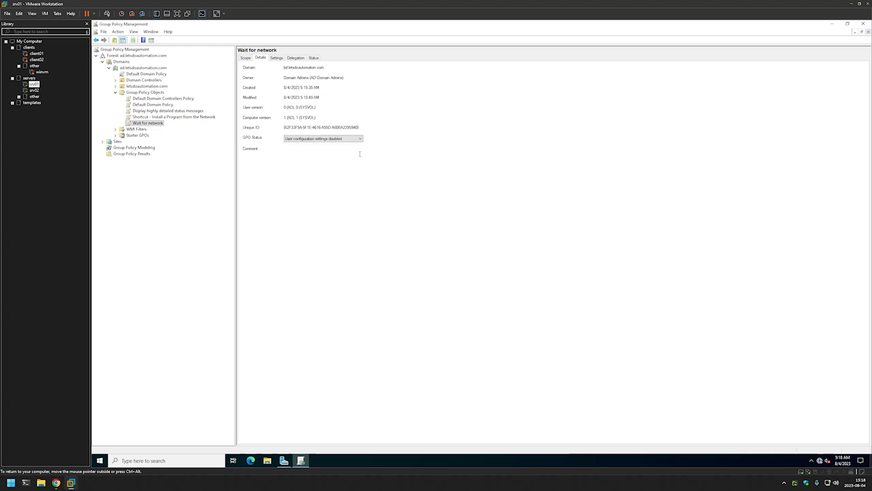
pyautogui.click(244, 58)
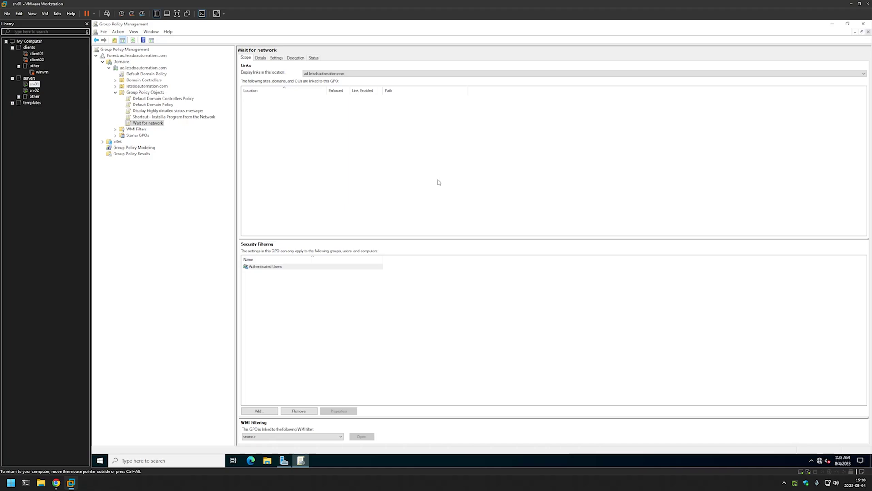
# Link the Wait for network GPO to the domain computers 1 and domain computers 2 OUs.
pyautogui.click(117, 86)
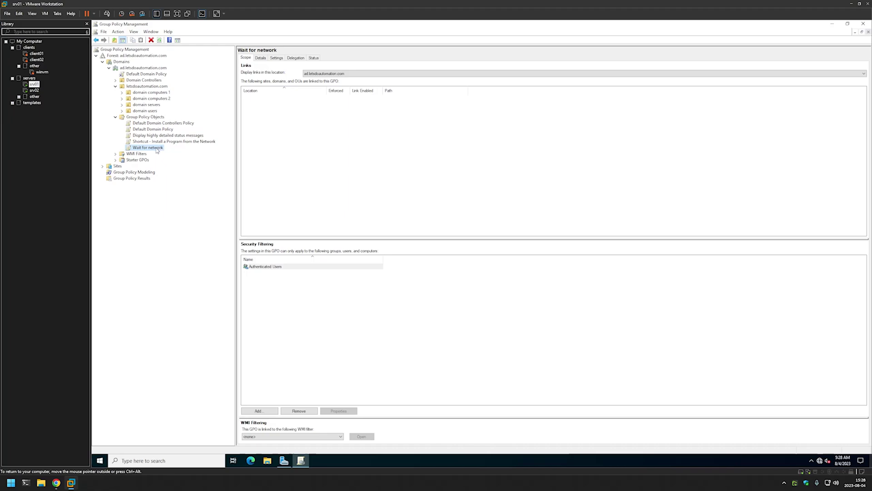
pyautogui.moveTo(157, 150); pyautogui.dragTo(166, 94)
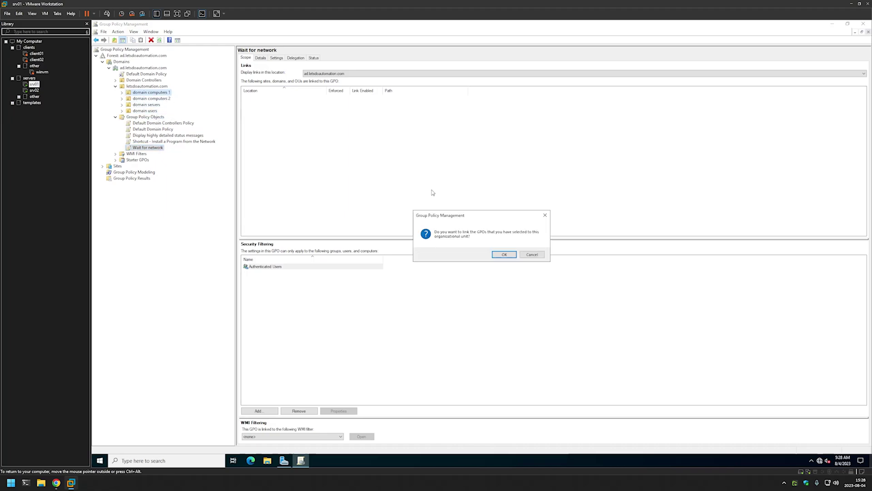
pyautogui.click(502, 255)
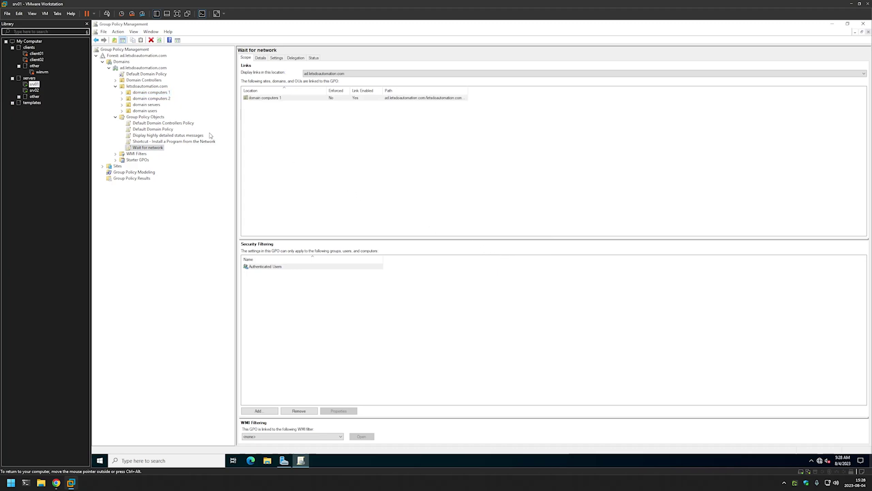
pyautogui.click(122, 93)
pyautogui.click(164, 111)
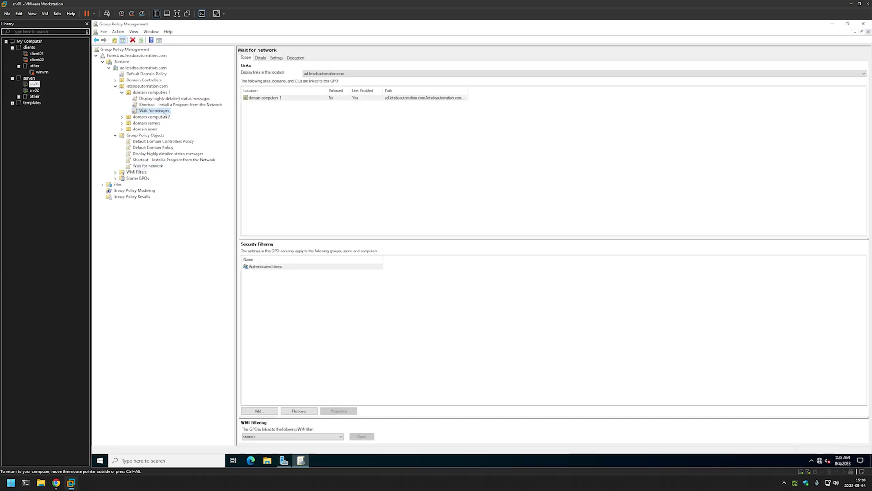
pyautogui.click(122, 117)
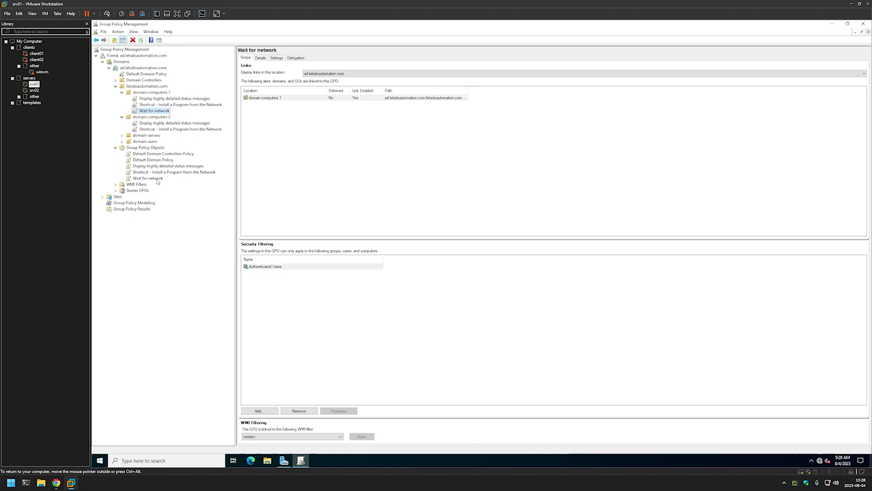
pyautogui.moveTo(158, 180); pyautogui.dragTo(164, 119)
pyautogui.click(502, 253)
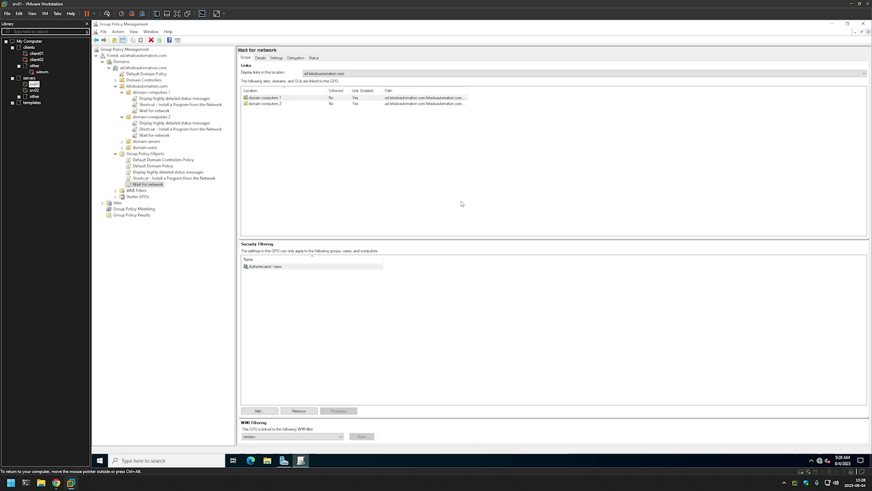